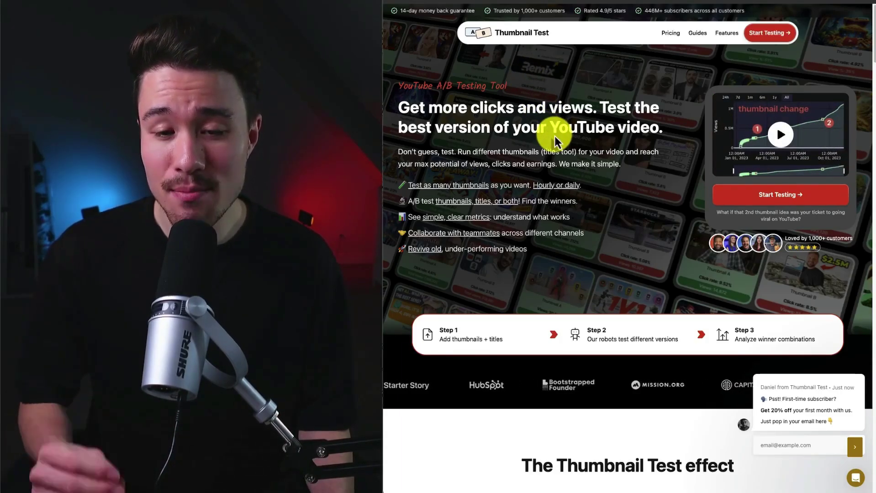
scroll(490, 157, down, 1)
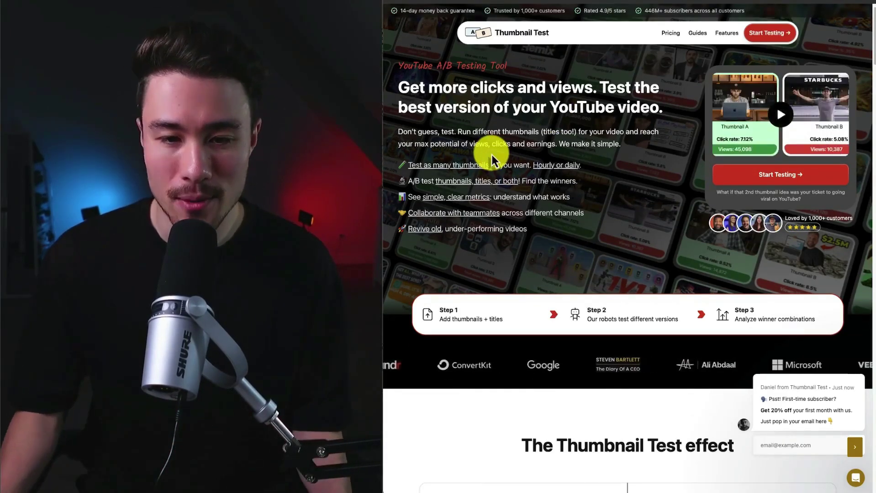
scroll(568, 237, down, 3)
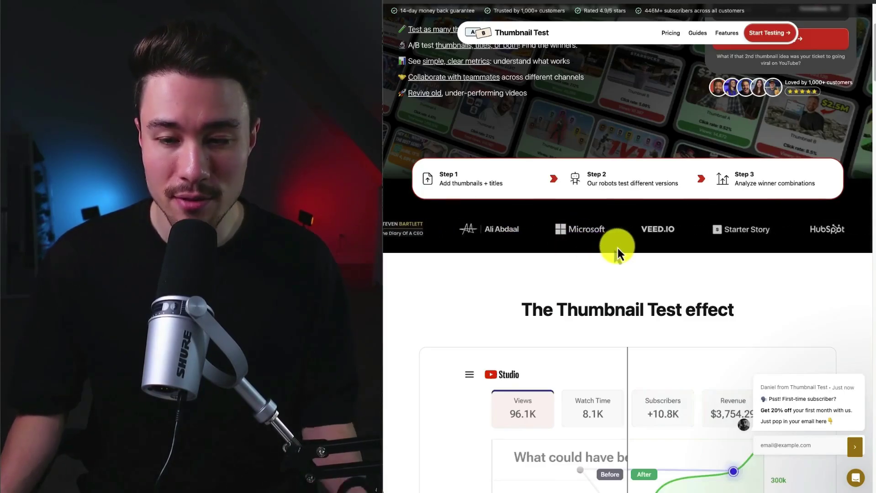
scroll(761, 113, down, 10)
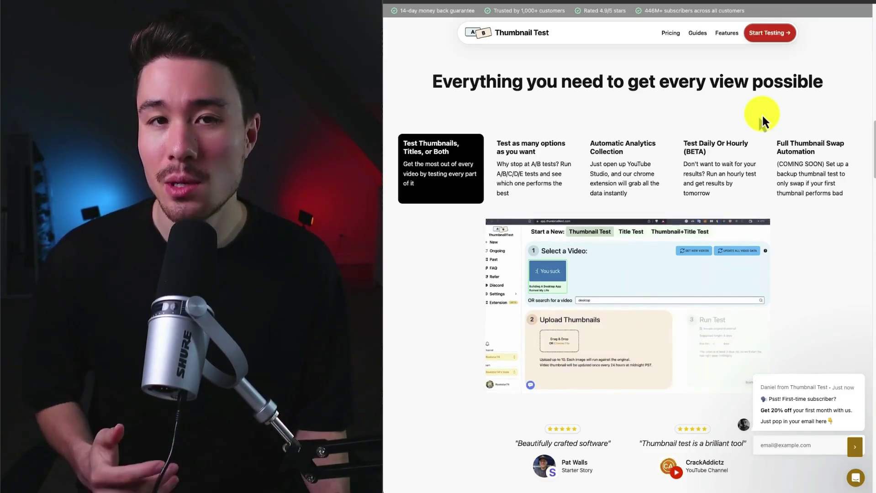
scroll(761, 114, down, 1)
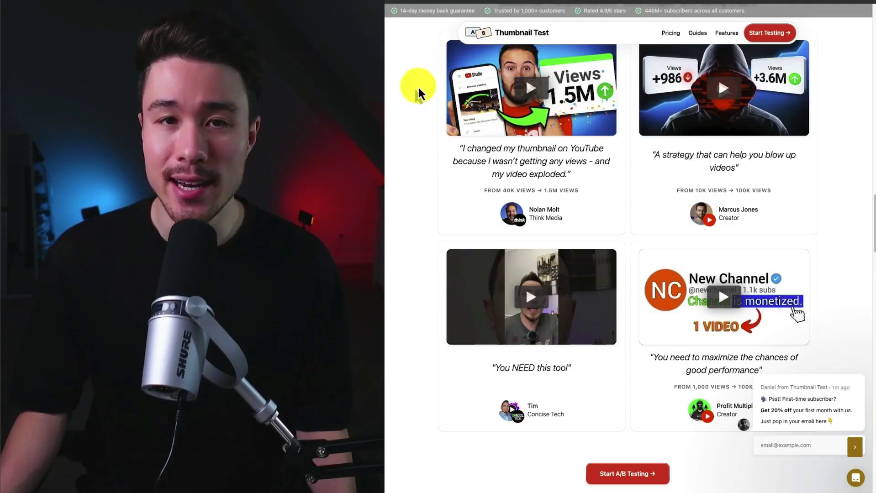
scroll(596, 165, down, 5)
- Clear the 1,000+ selection and highlight the 2,598,072,155+ views figure
click(673, 170)
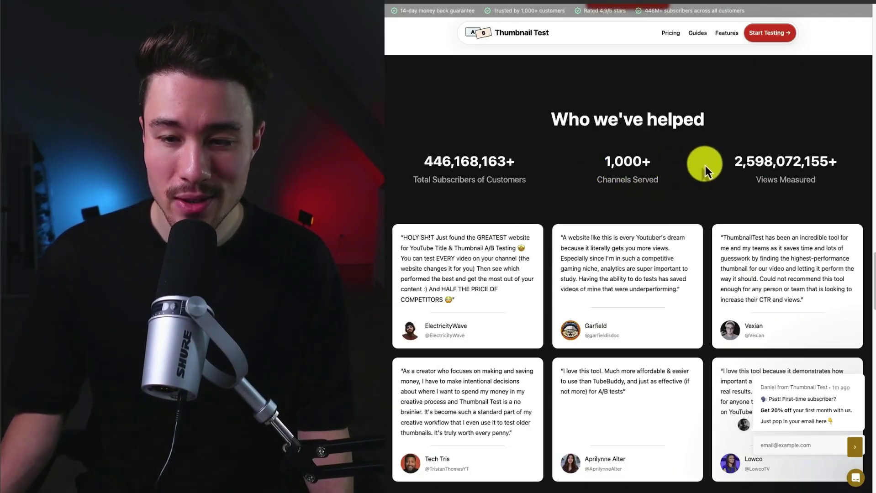
drag(727, 163, 822, 160)
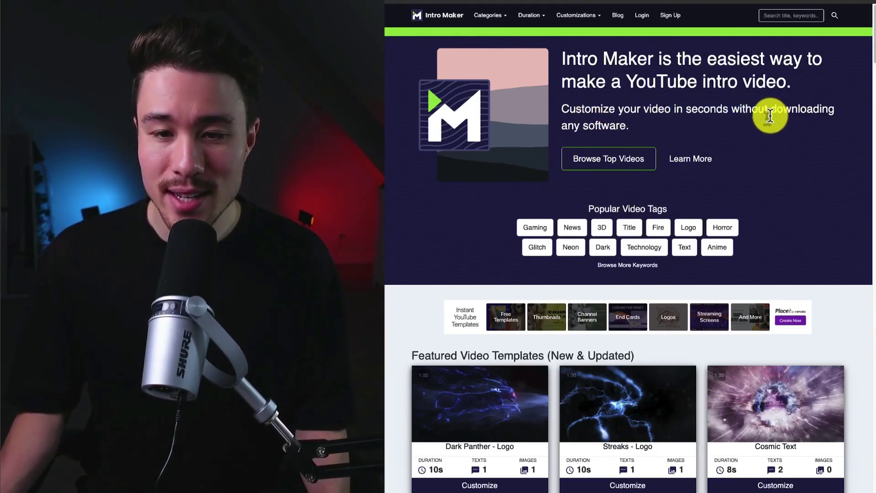
scroll(618, 185, down, 2)
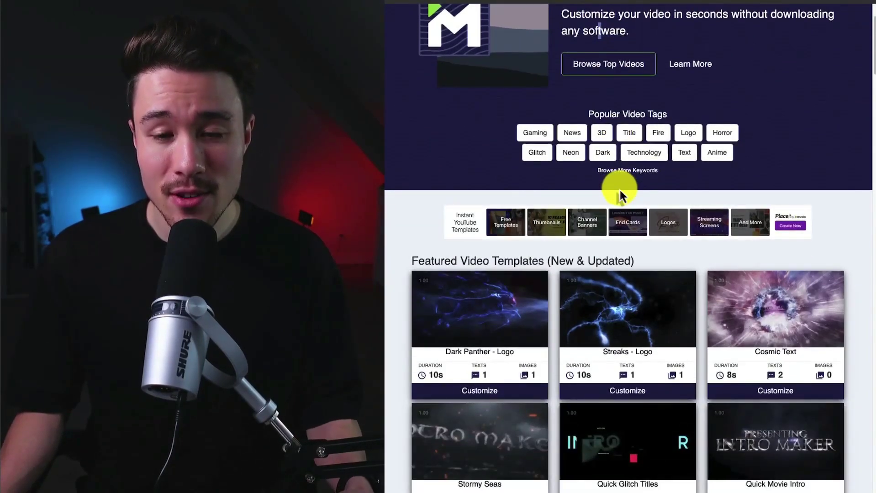
- Open Intro Maker's '3D' popular tag to list its 3D intro templates
click(604, 133)
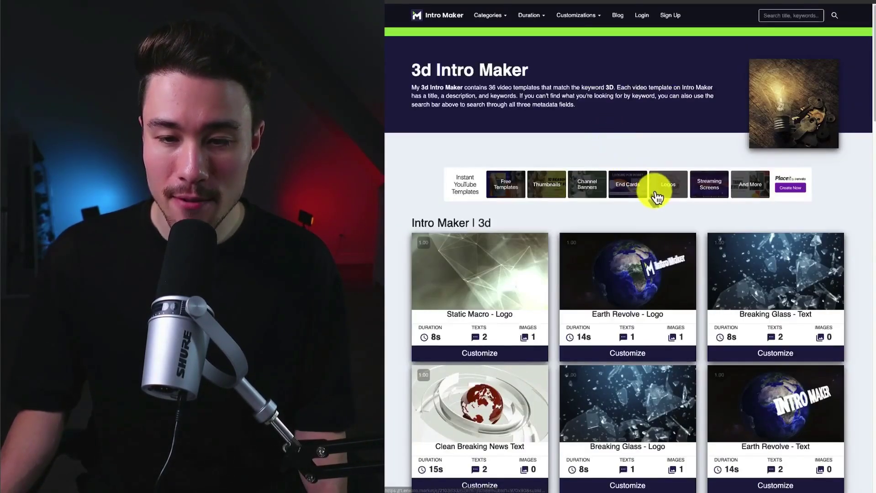
scroll(656, 197, down, 3)
scroll(534, 234, down, 3)
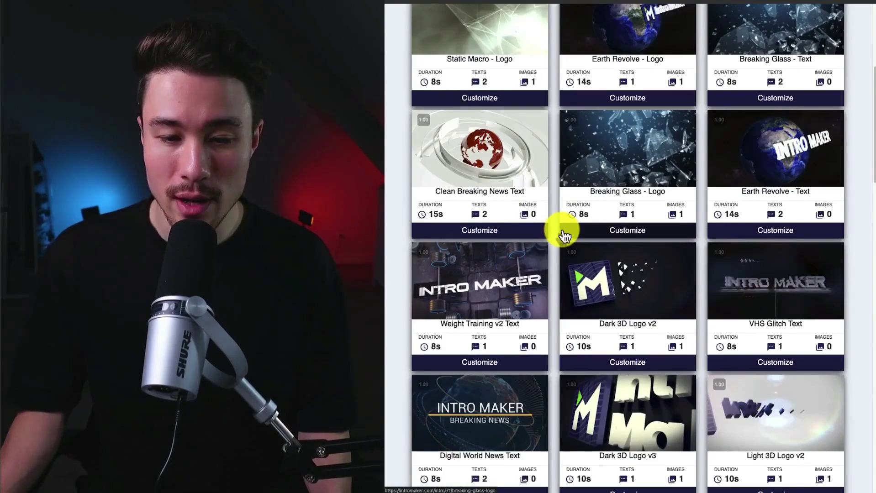
scroll(565, 233, down, 5)
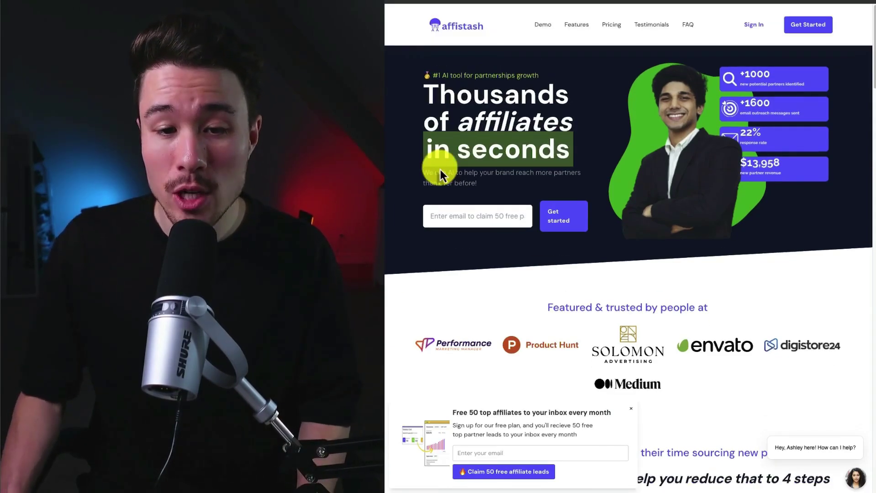
scroll(647, 229, down, 5)
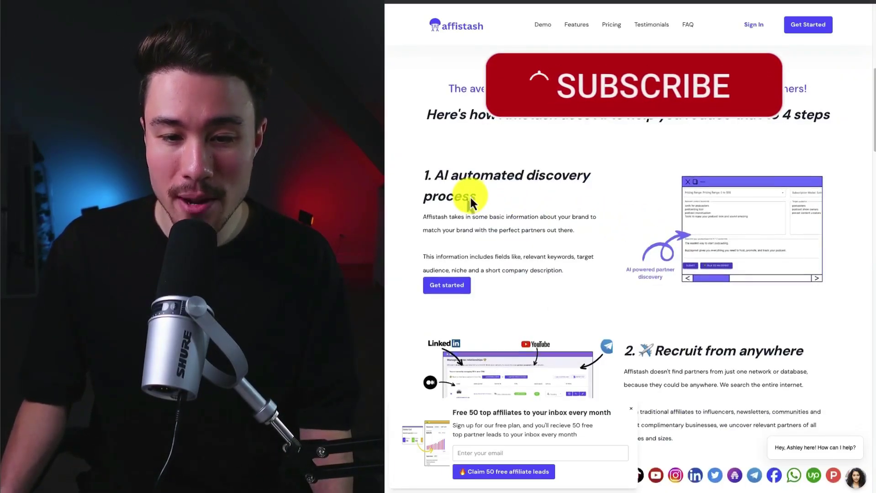
scroll(470, 196, down, 2)
scroll(758, 170, down, 1)
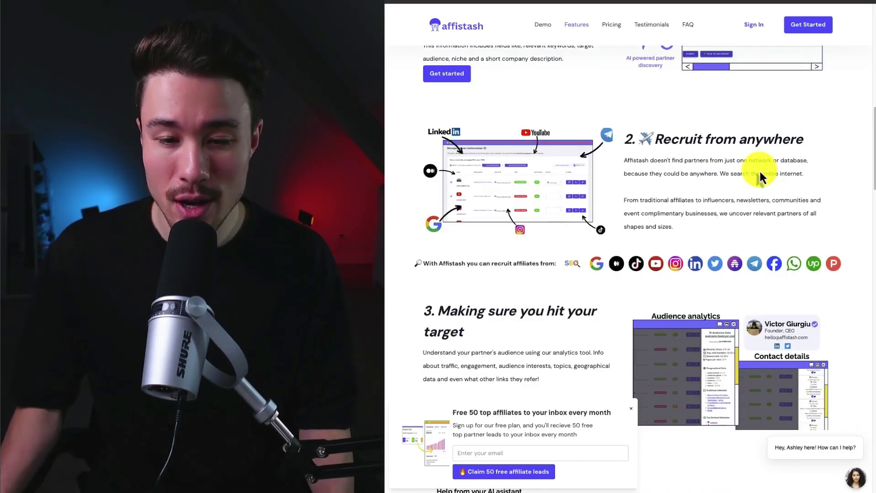
scroll(603, 277, down, 2)
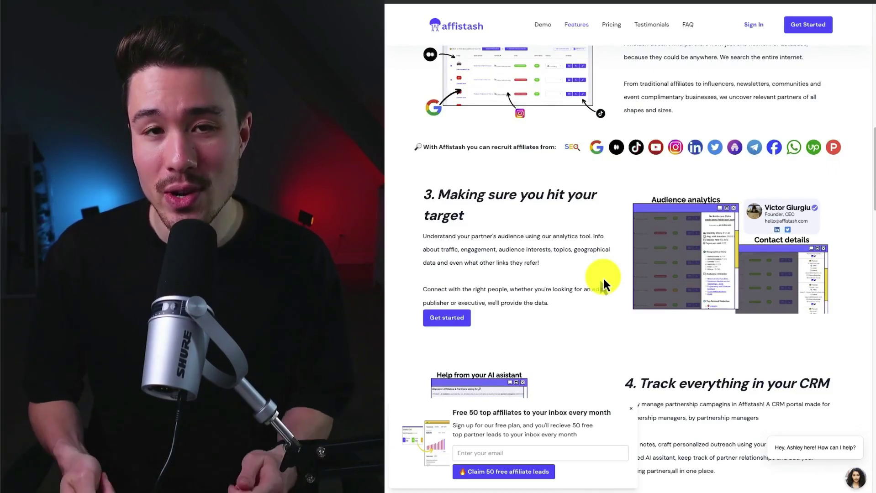
scroll(603, 280, down, 3)
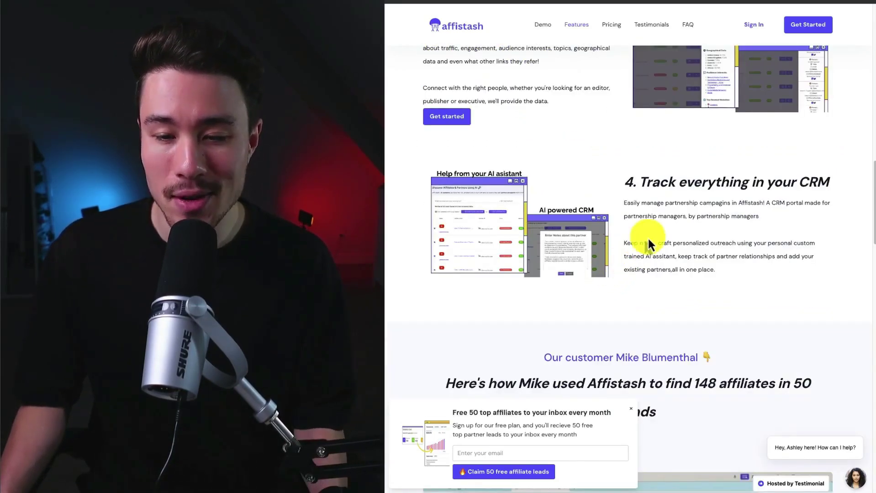
scroll(718, 260, up, 1)
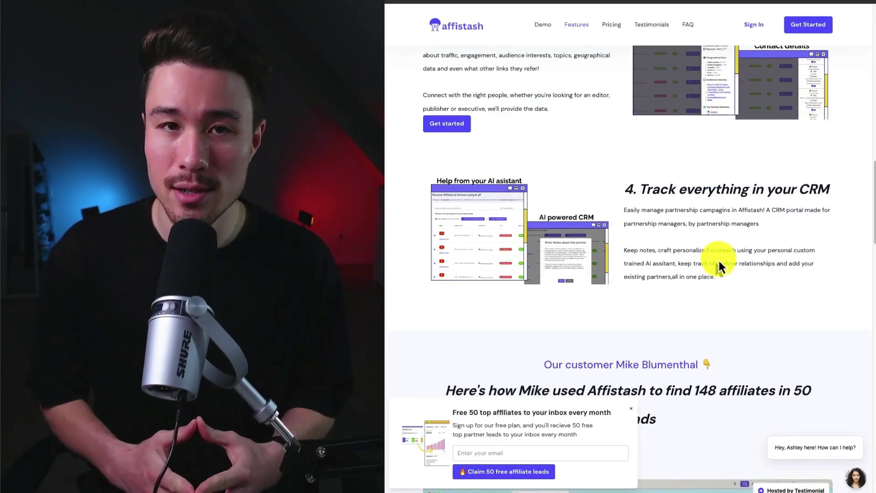
scroll(718, 259, up, 10)
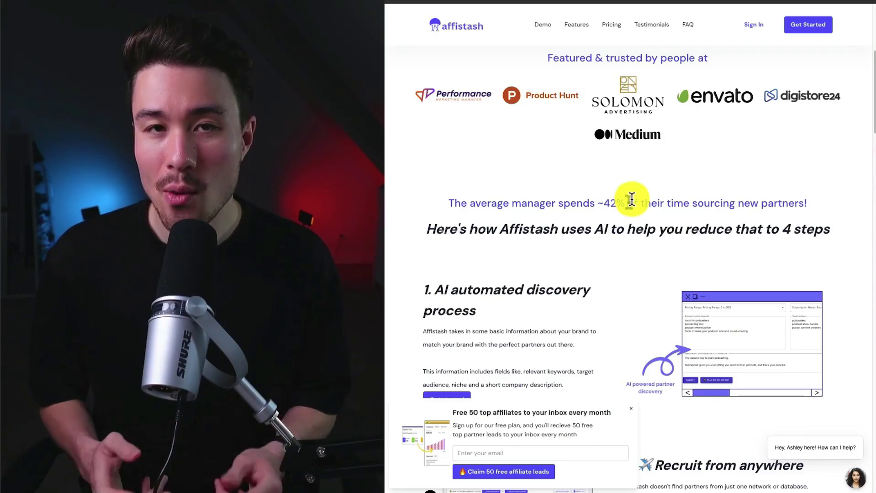
scroll(631, 199, down, 1)
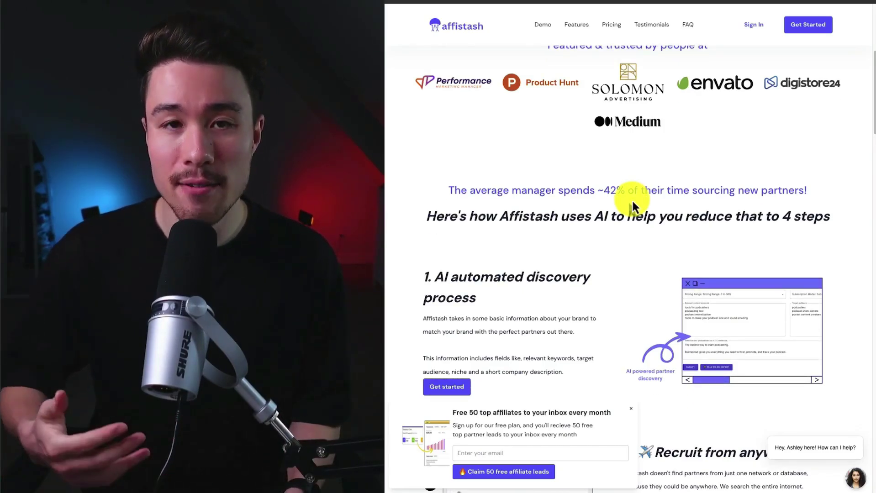
scroll(525, 167, up, 1)
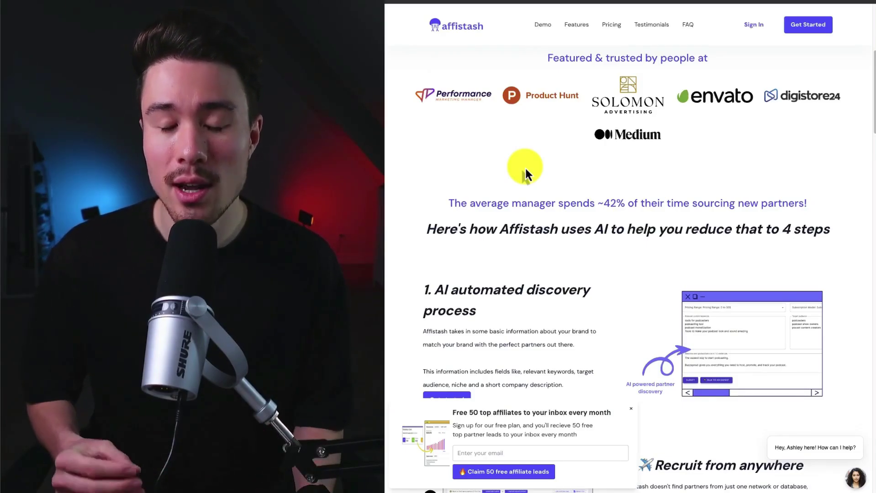
scroll(525, 168, down, 1)
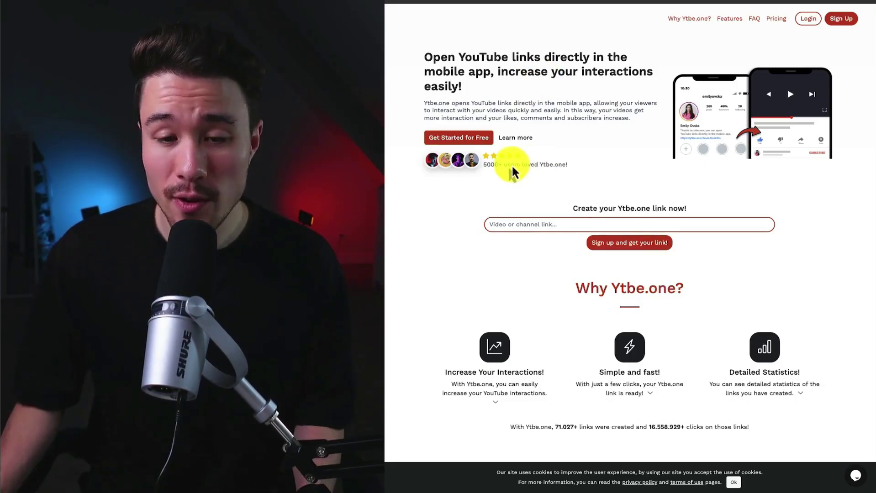
scroll(555, 171, down, 2)
scroll(557, 171, down, 2)
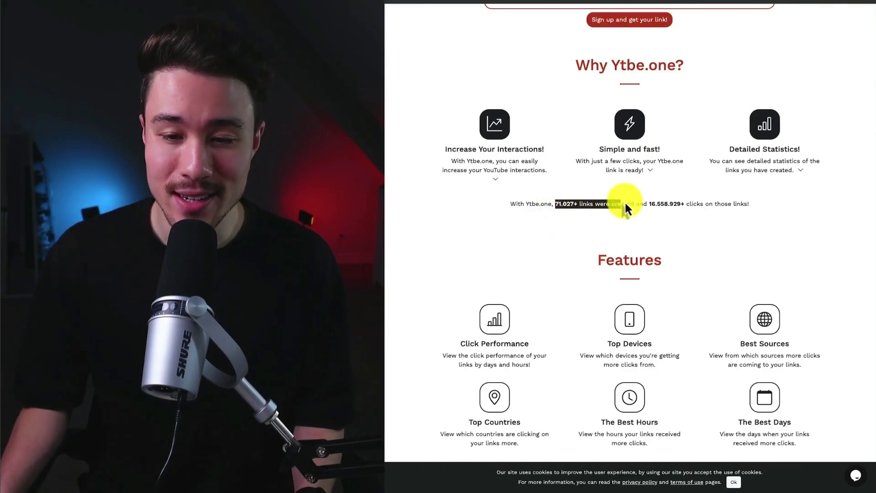
scroll(655, 192, down, 1)
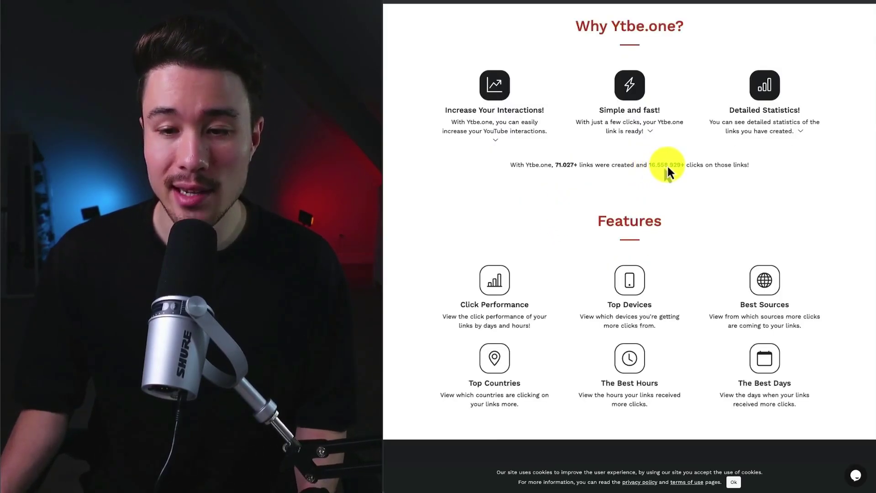
scroll(666, 164, up, 4)
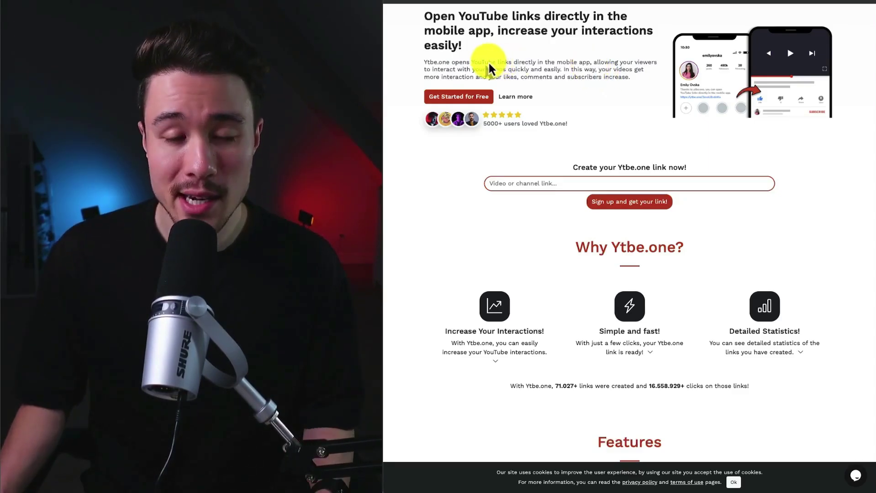
- Expand the Increase Your Interactions, Simple and fast!, and Detailed Statistics! cards
click(583, 64)
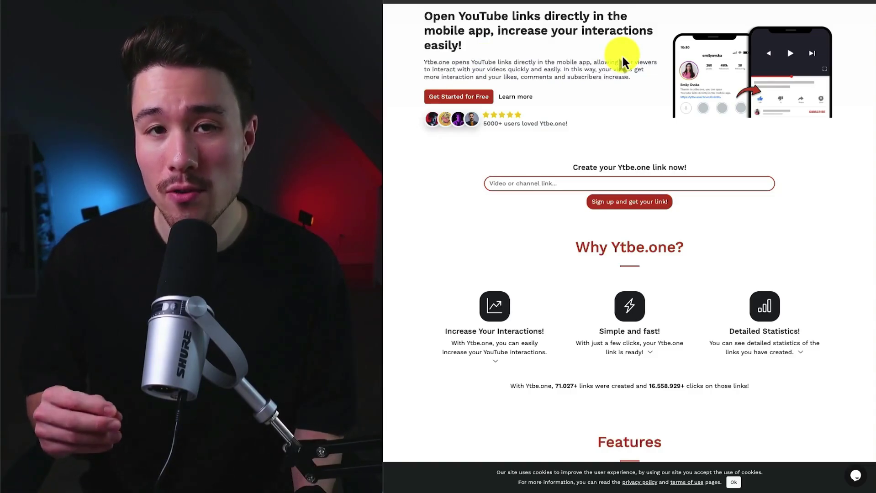
scroll(520, 206, down, 2)
click(492, 221)
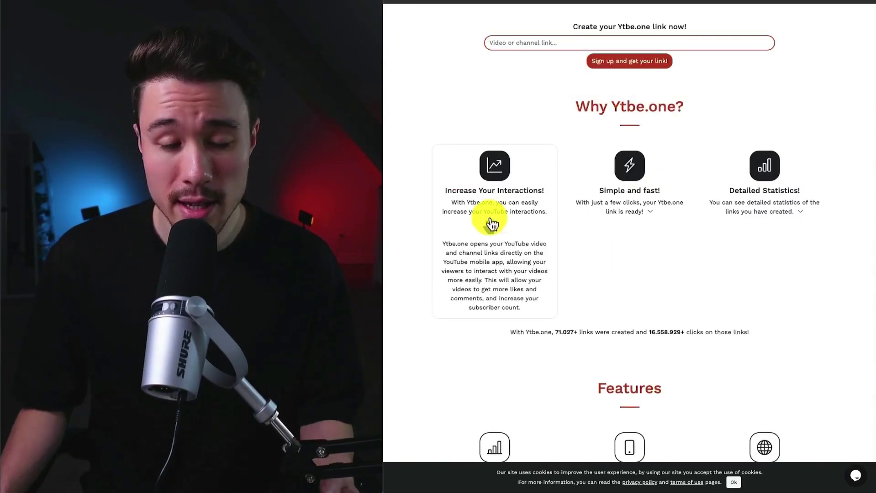
click(645, 218)
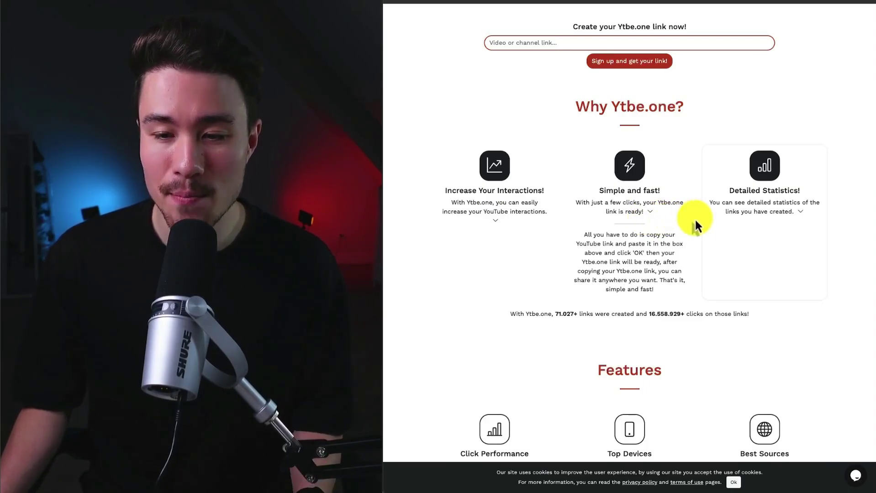
click(795, 219)
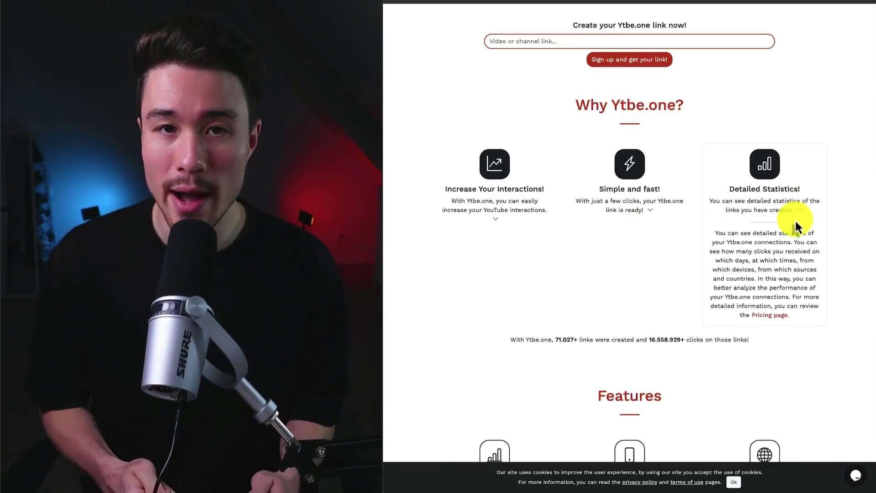
scroll(467, 335, down, 4)
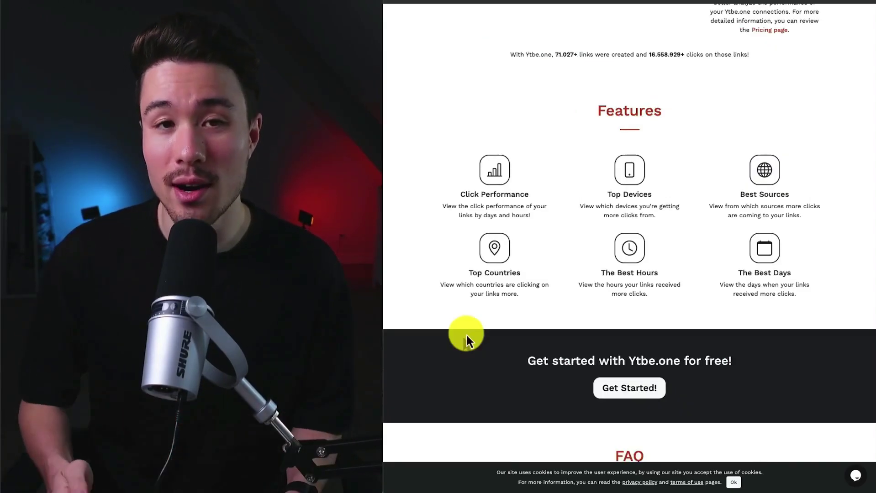
scroll(466, 336, down, 1)
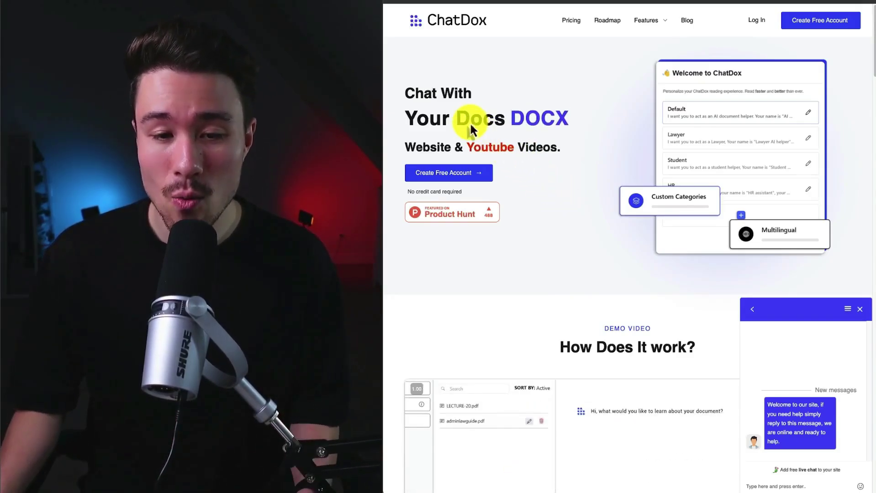
scroll(512, 171, down, 4)
scroll(594, 383, down, 5)
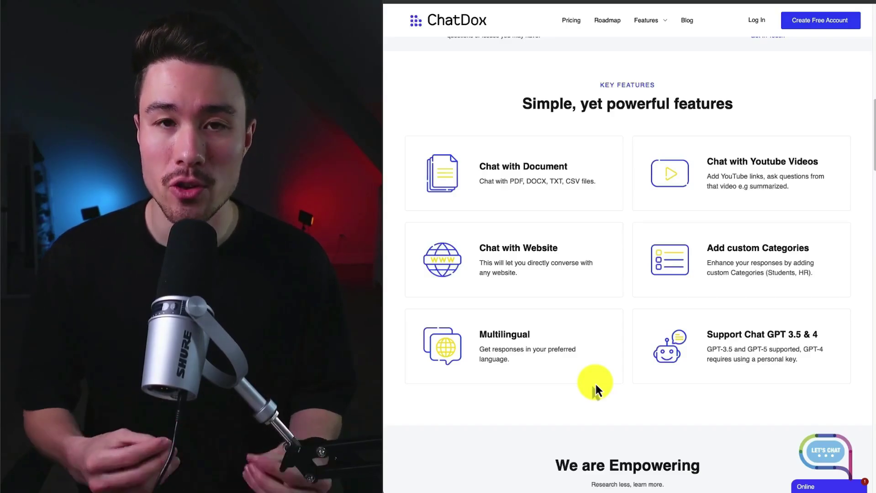
scroll(572, 191, up, 5)
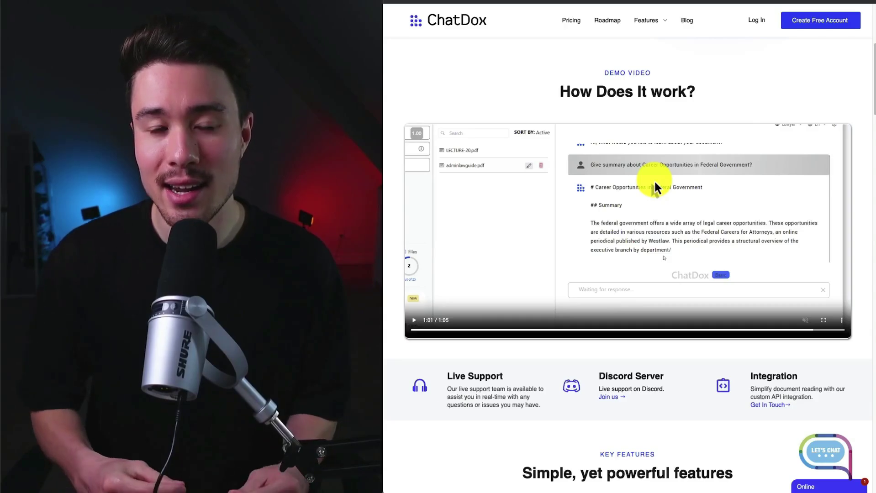
scroll(541, 404, up, 1)
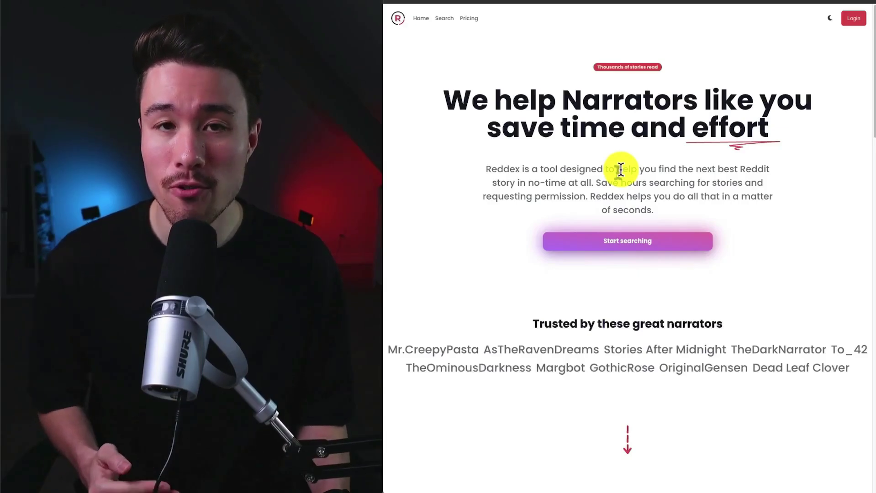
- Highlight and then deselect Reddex's sentence about doing it in seconds
drag(592, 196, 632, 203)
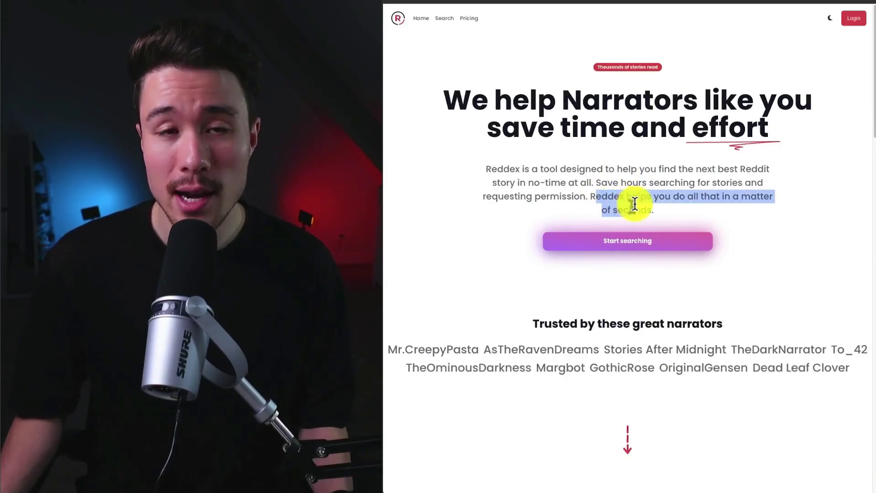
click(647, 202)
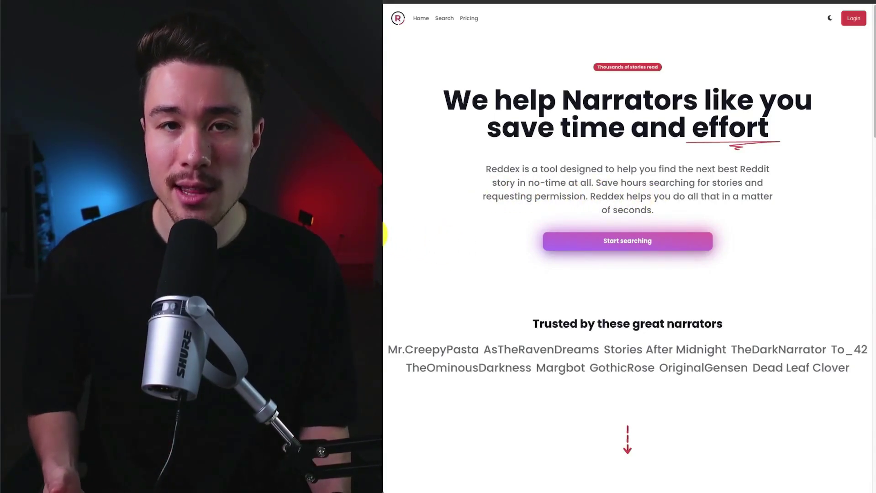
scroll(418, 246, down, 5)
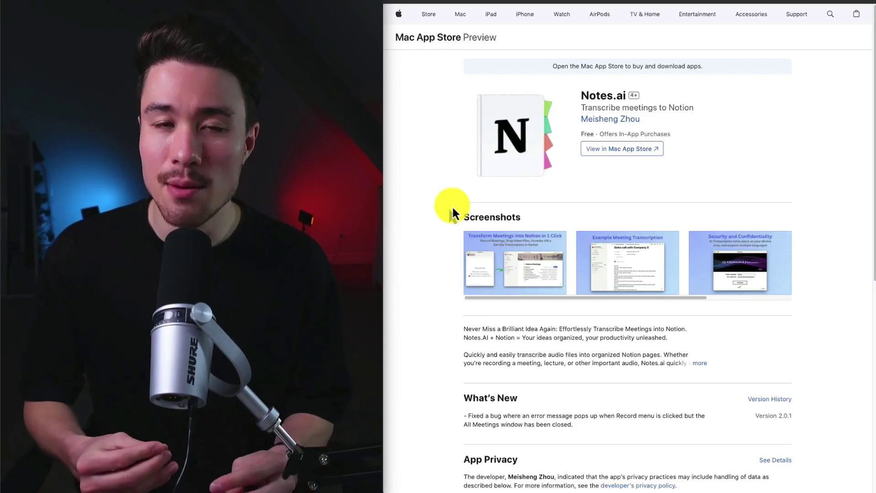
scroll(520, 233, down, 3)
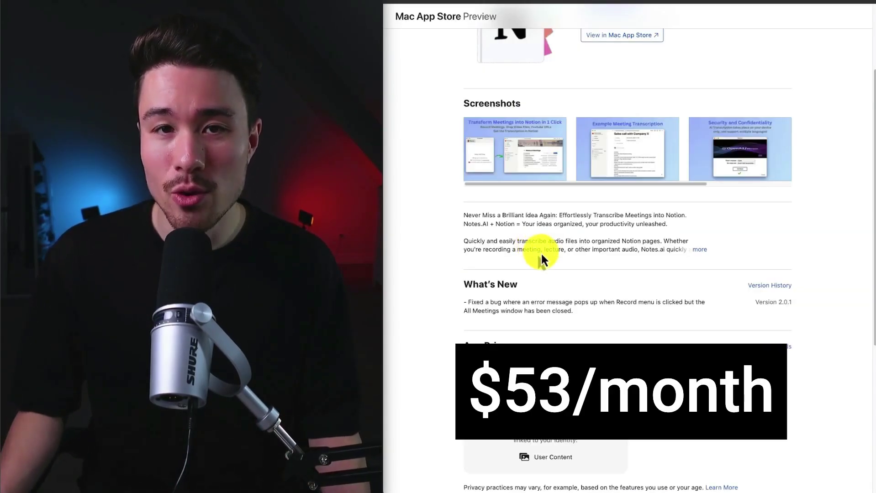
scroll(555, 263, up, 3)
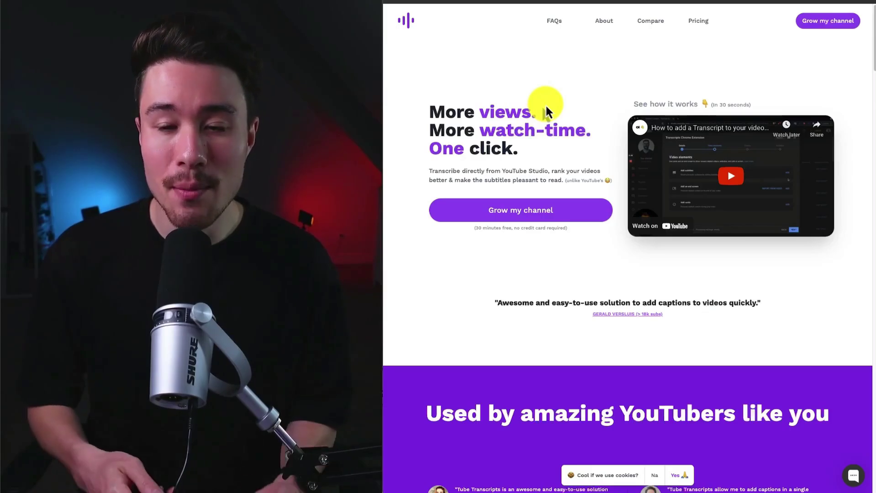
scroll(545, 110, down, 1)
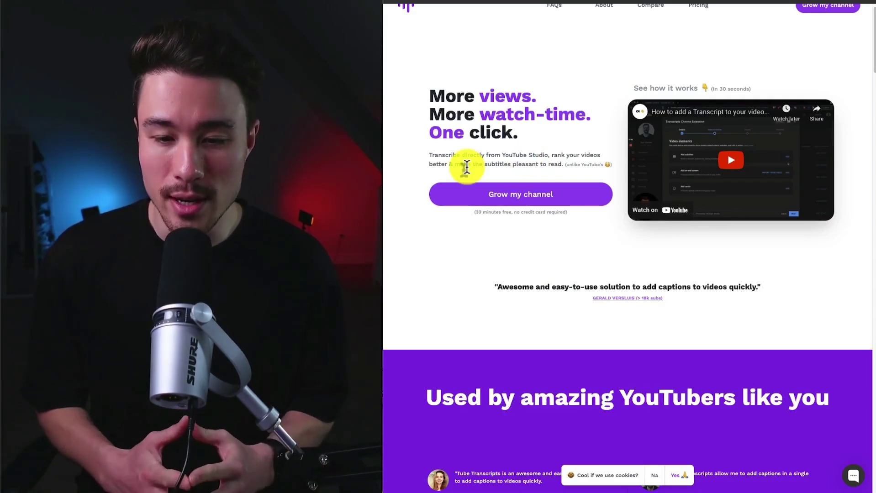
scroll(573, 274, down, 4)
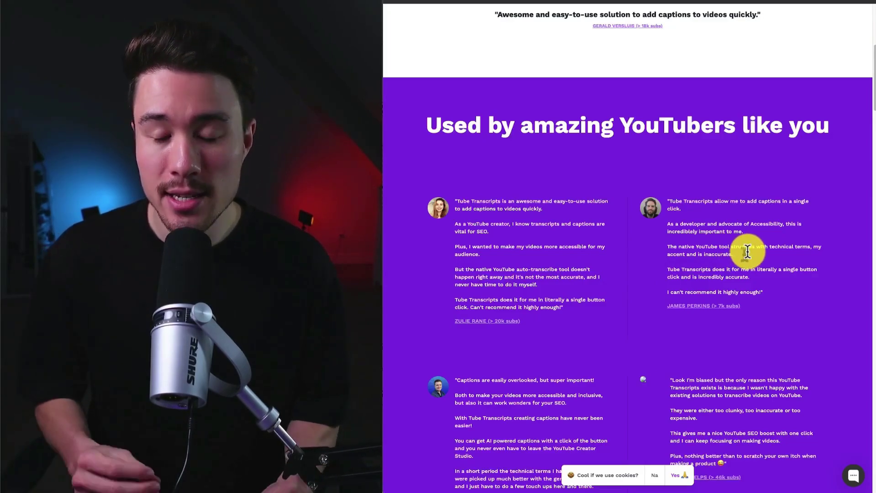
scroll(746, 252, down, 4)
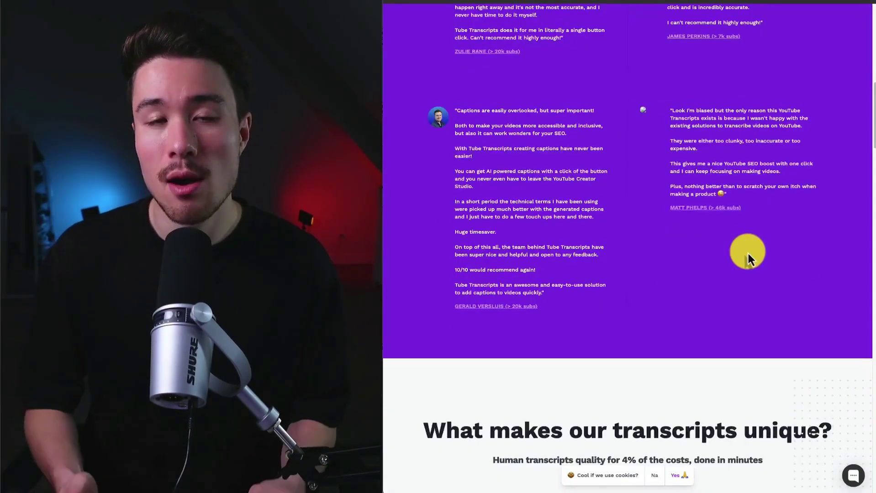
scroll(746, 259, down, 5)
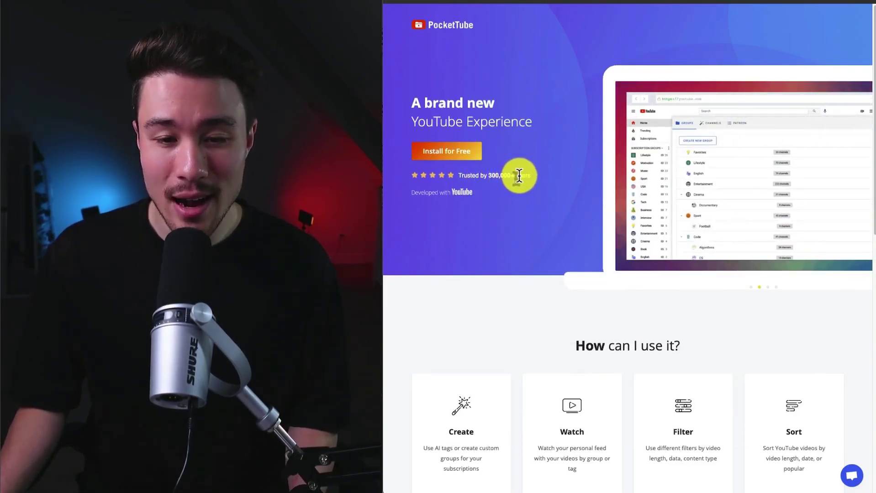
scroll(520, 179, down, 4)
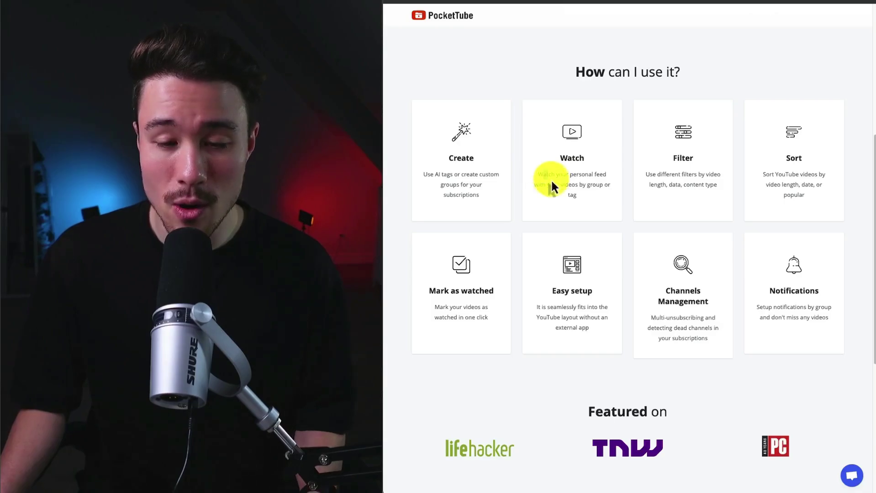
- Clear the text highlights in the Watch and Filter feature cards
click(664, 174)
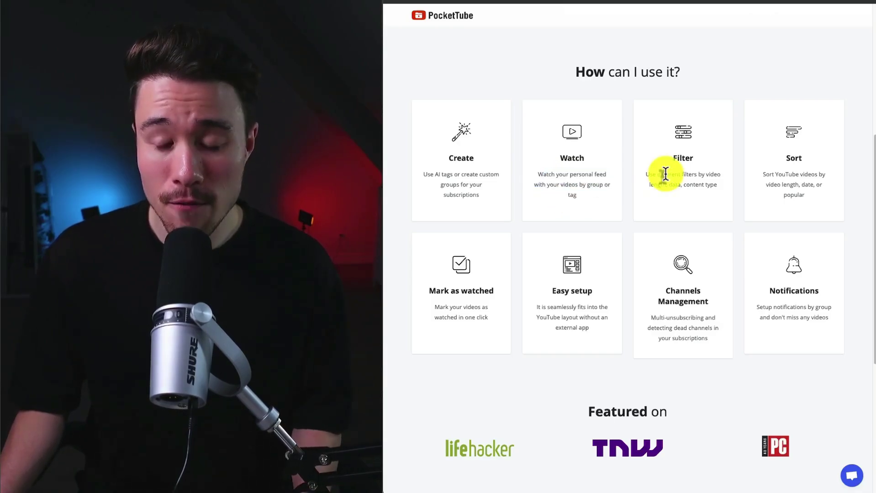
scroll(701, 177, down, 3)
click(702, 174)
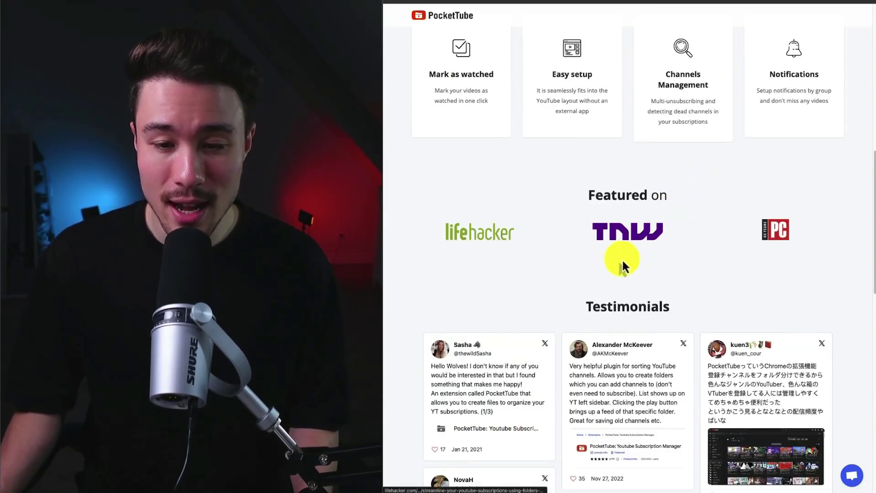
scroll(793, 234, down, 5)
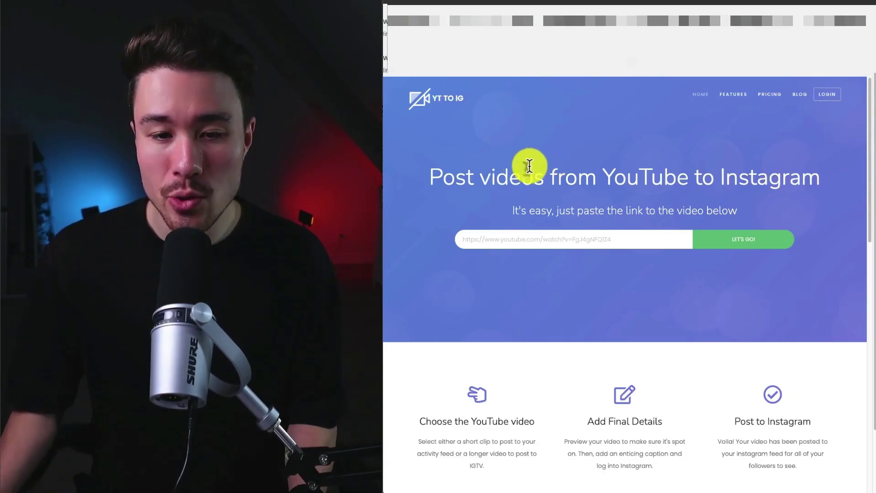
- Highlight the Instagram-posting headline and the Add Final Details step, then deselect
drag(479, 179, 777, 187)
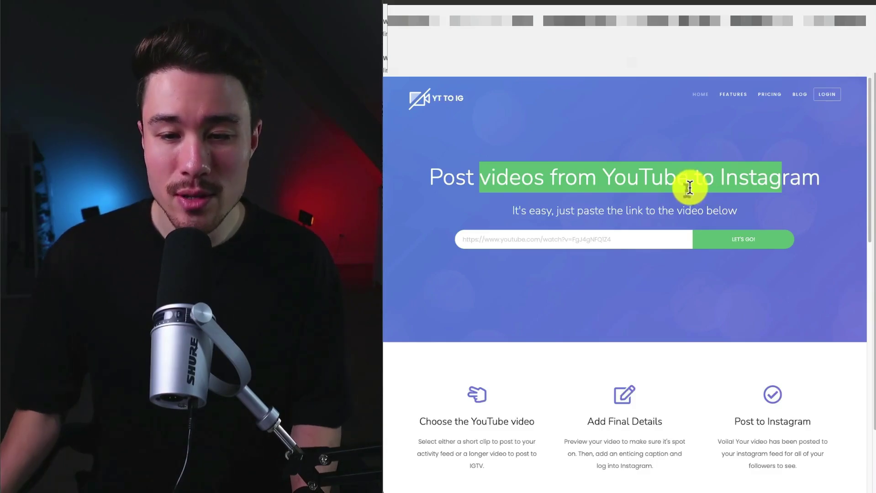
scroll(692, 204, down, 5)
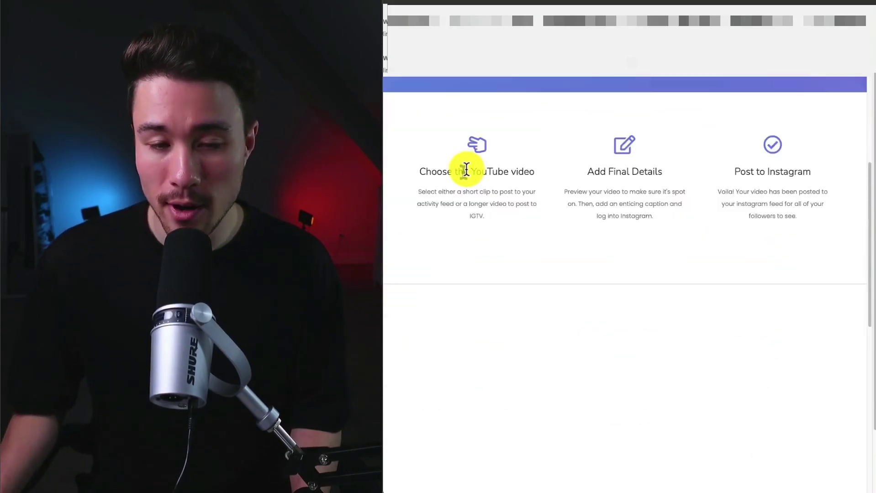
drag(630, 172, 641, 199)
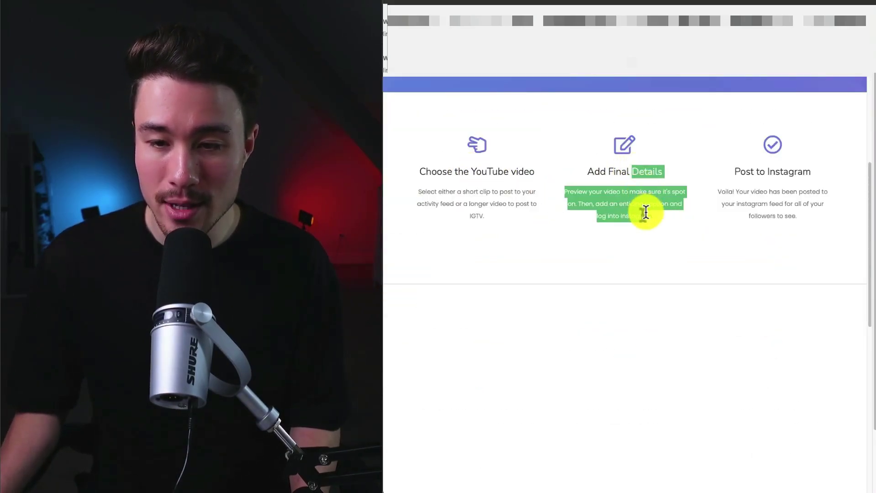
click(645, 213)
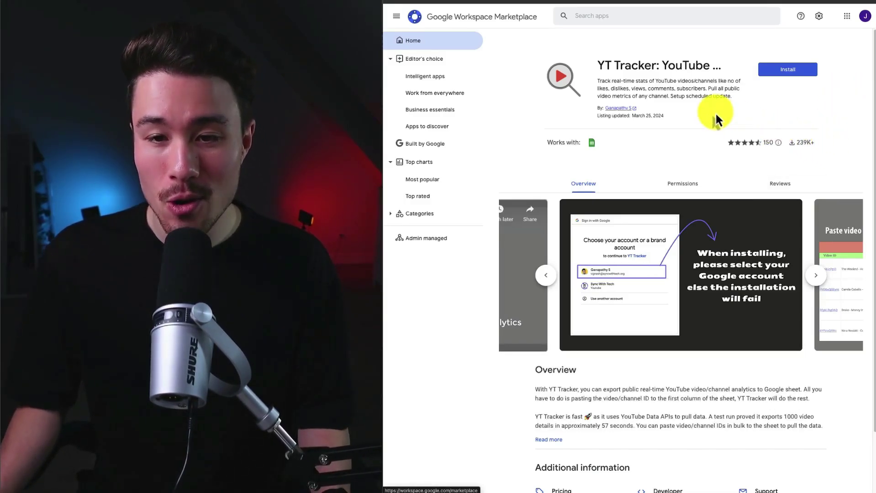
scroll(660, 347, down, 4)
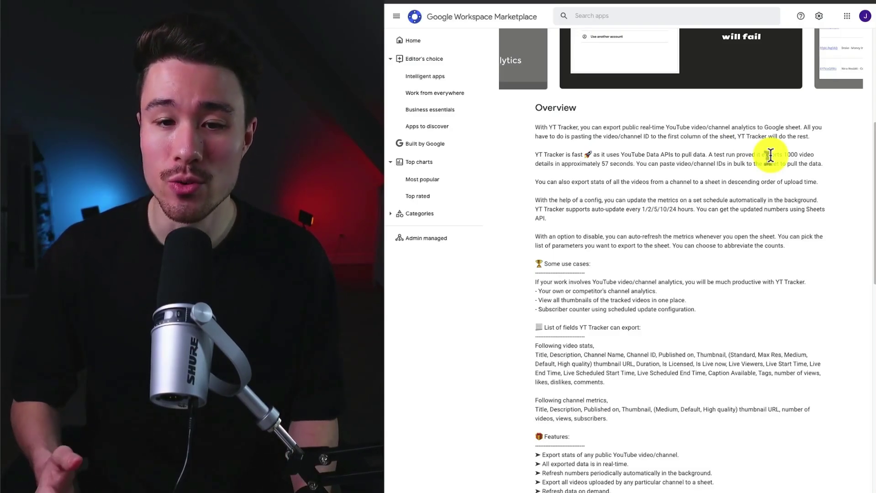
scroll(746, 185, up, 1)
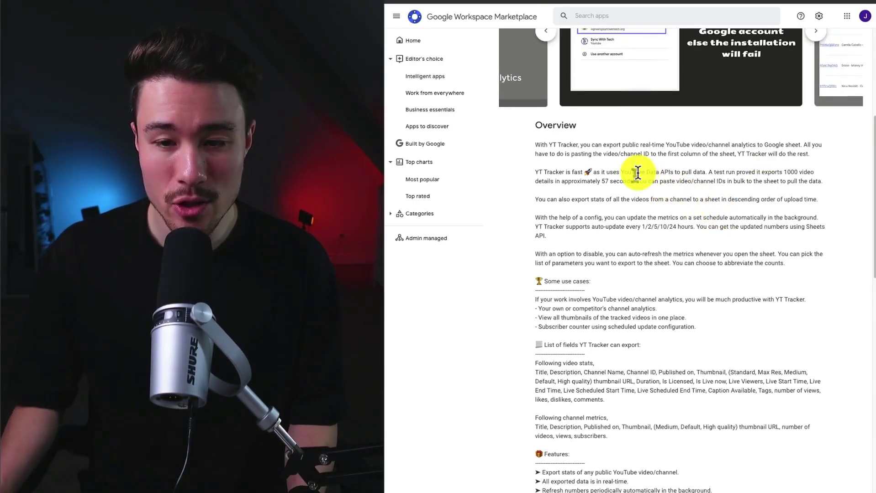
scroll(736, 199, up, 1)
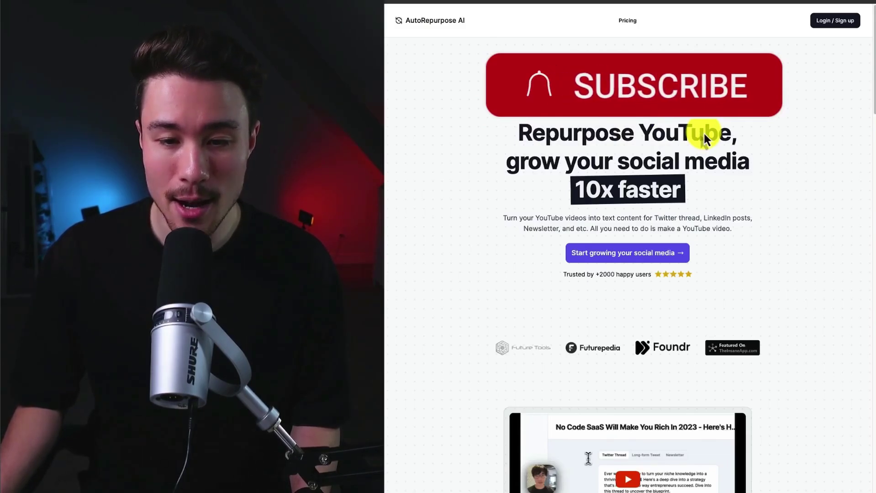
scroll(703, 133, down, 2)
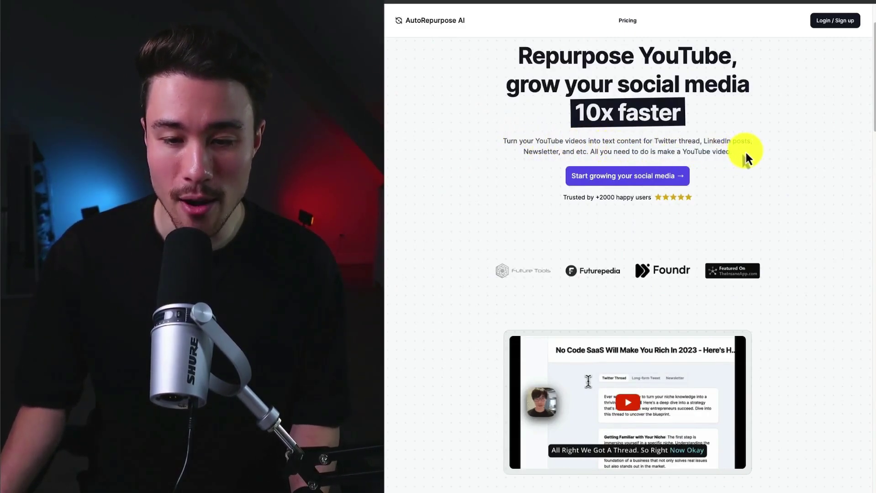
scroll(758, 200, down, 1)
scroll(758, 200, down, 2)
scroll(758, 200, down, 5)
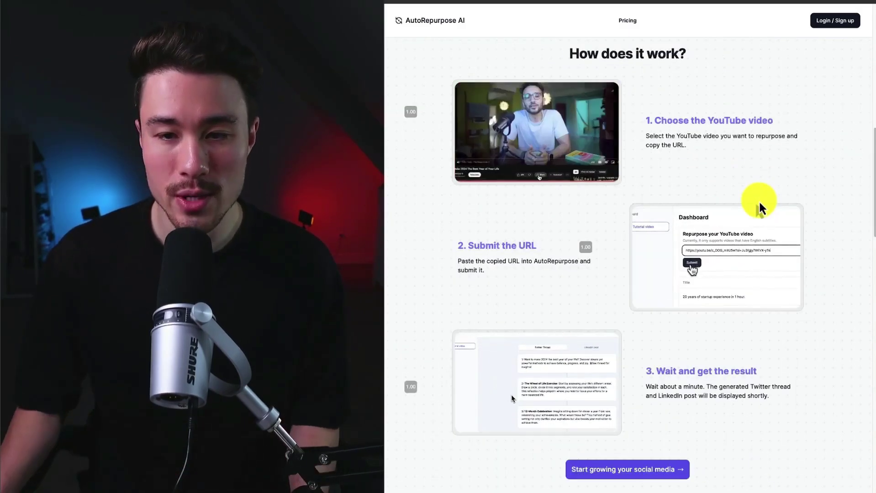
- Highlight step 1 about choosing the YouTube video
drag(690, 120, 682, 154)
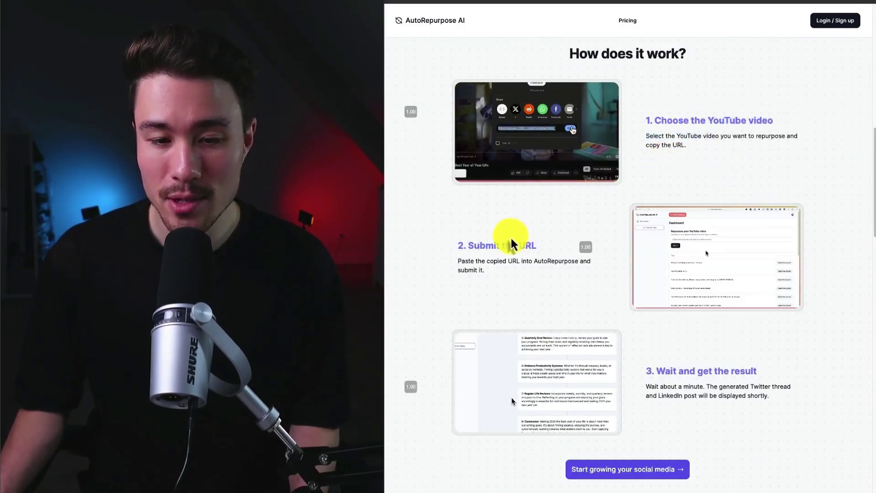
drag(509, 234, 512, 279)
scroll(669, 249, down, 3)
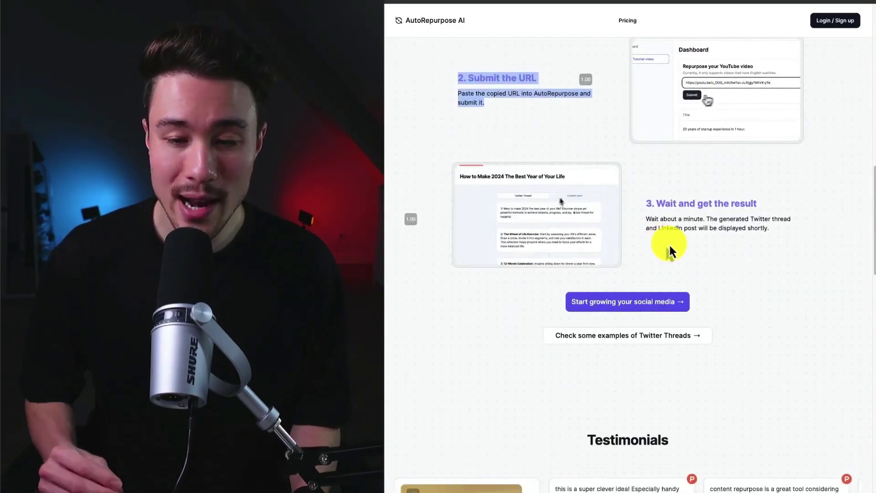
scroll(457, 215, up, 10)
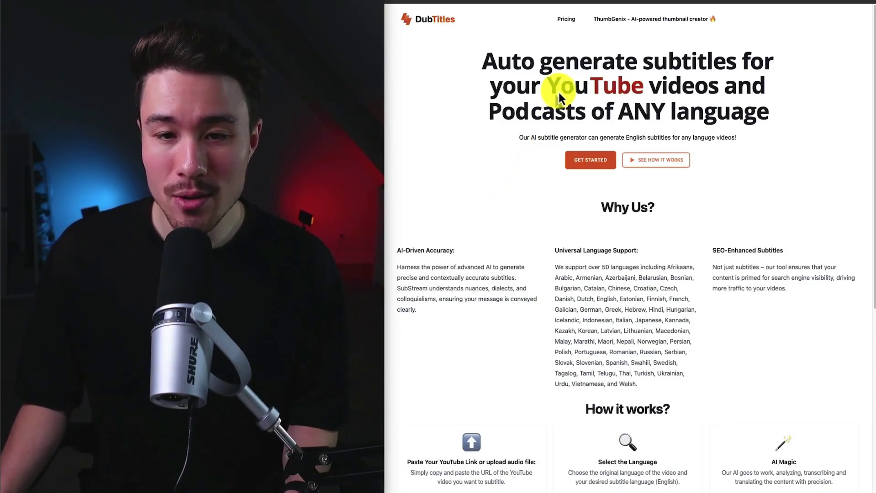
- Highlight 'language' in the headline, then clear the languages-count highlight
drag(689, 114, 747, 113)
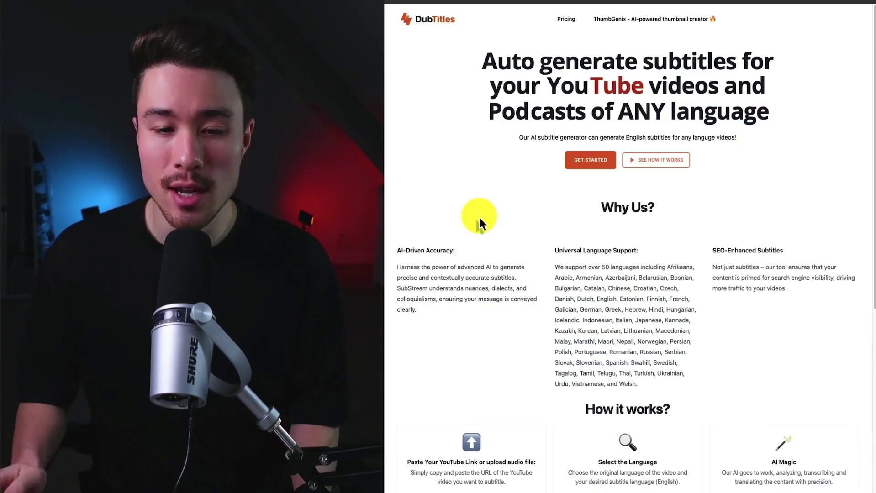
scroll(479, 218, down, 1)
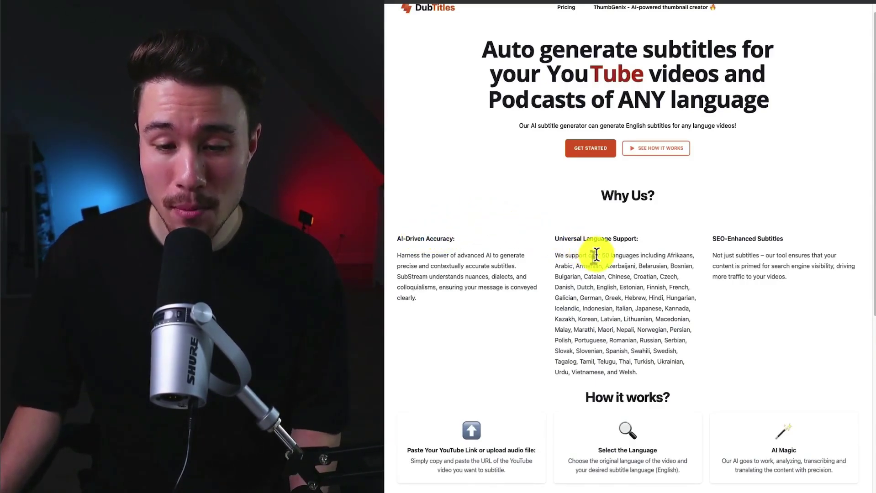
click(676, 250)
scroll(751, 230, down, 5)
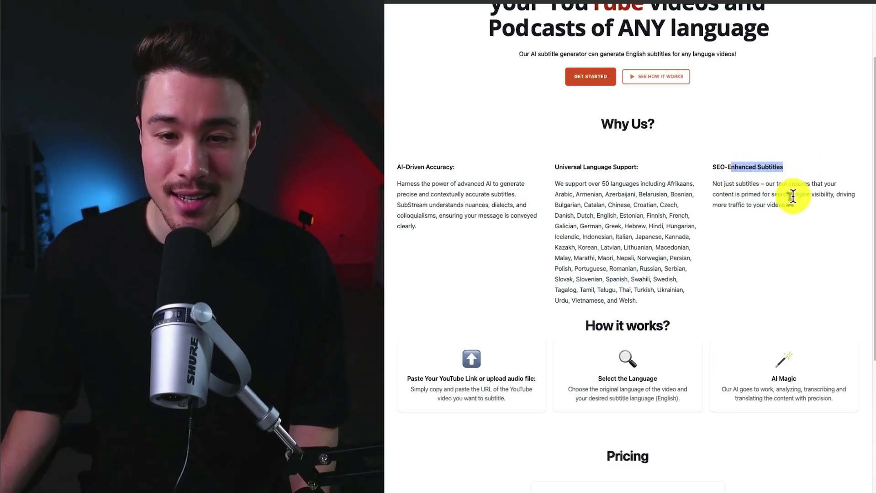
scroll(792, 196, down, 10)
scroll(630, 220, up, 15)
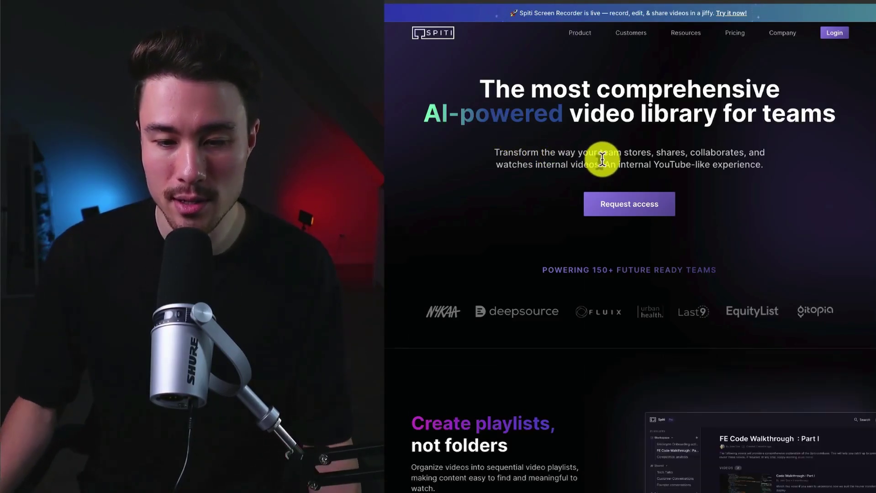
scroll(600, 178, down, 3)
drag(563, 96, 736, 104)
scroll(583, 234, down, 3)
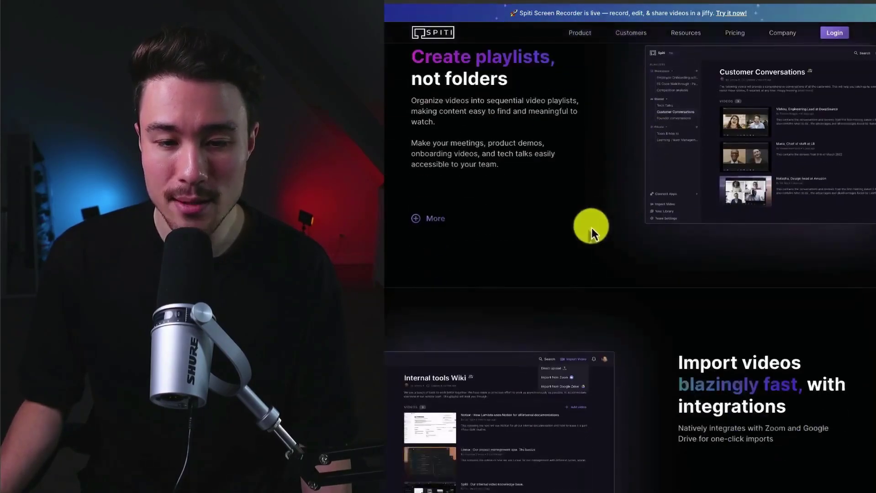
scroll(590, 76, down, 5)
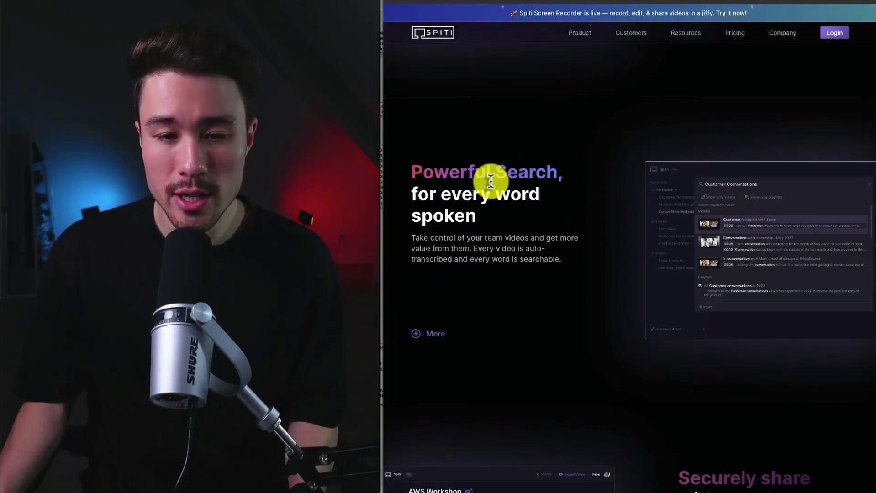